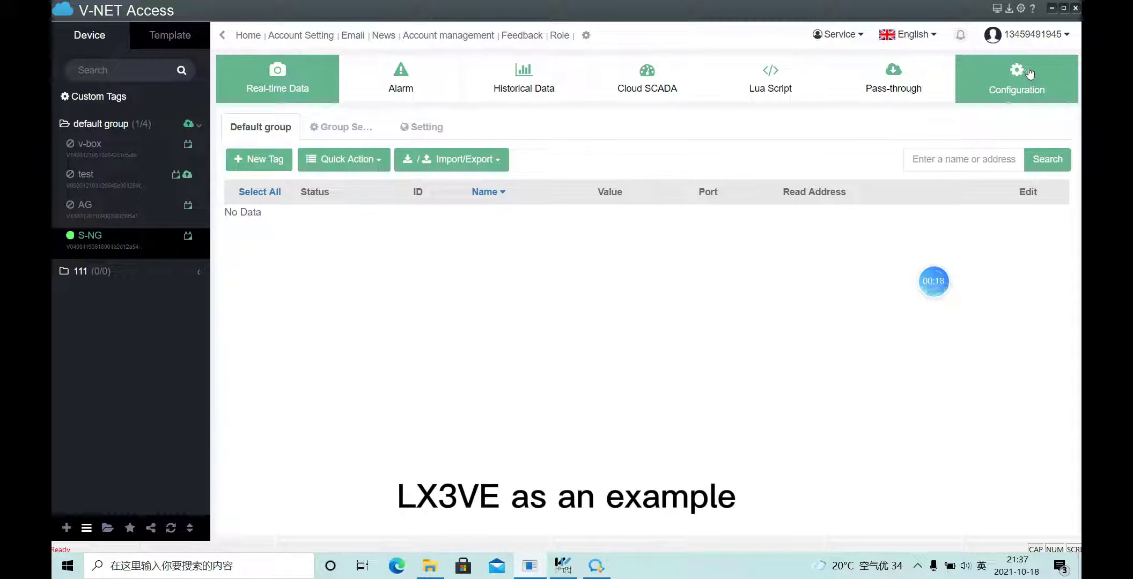
Step: Open the box Configuration to add a COM1 WECON LX3VE port at 9600 baud, 7 bits, even parity
click(1023, 81)
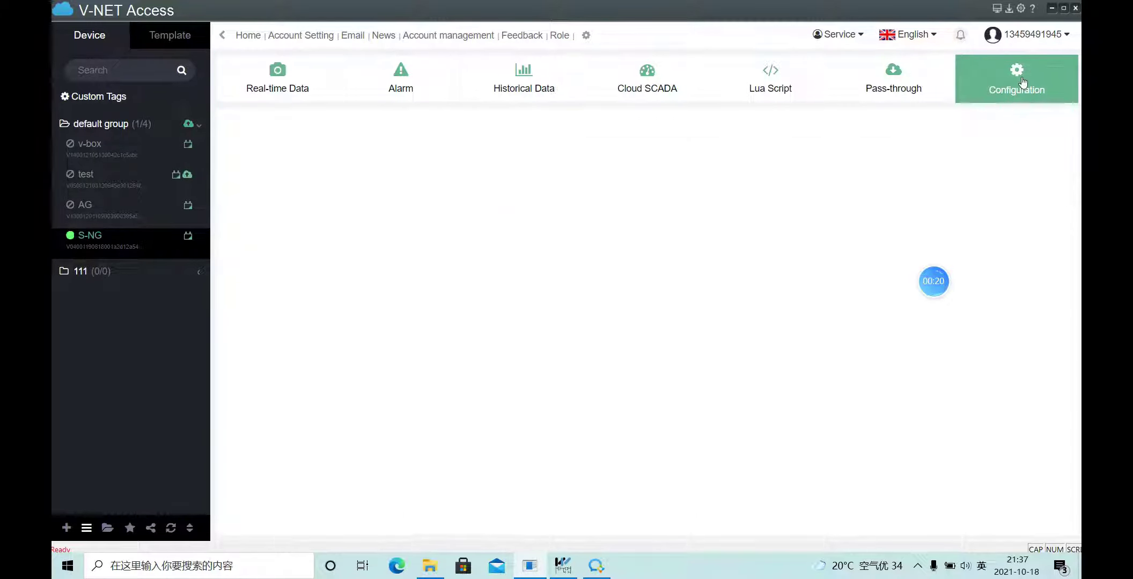
click(243, 189)
click(469, 193)
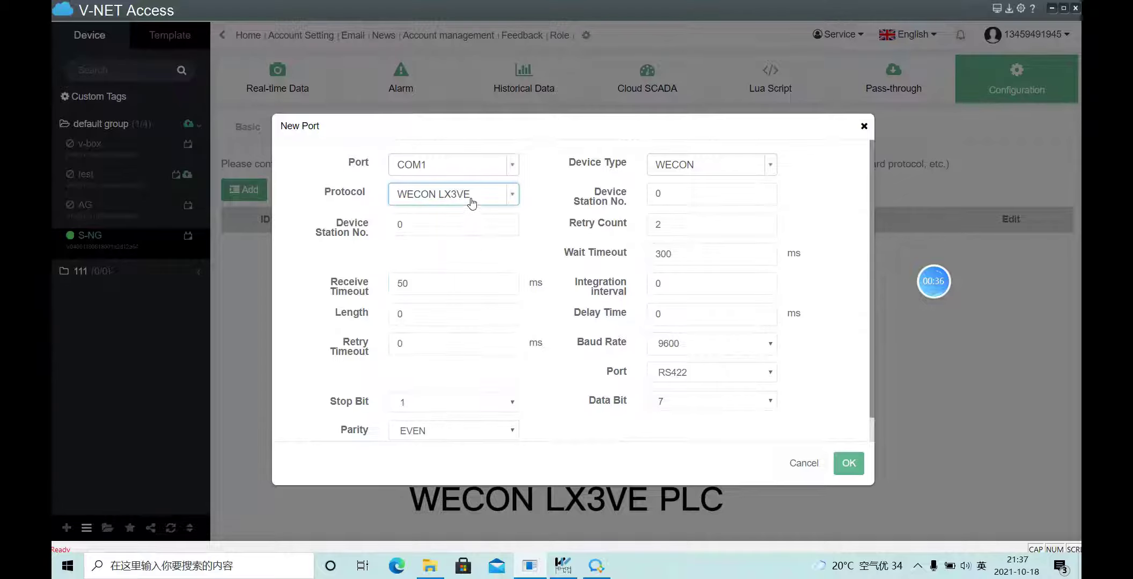
Step: Save the new COM1 port and bring up the real-time data group list
click(849, 464)
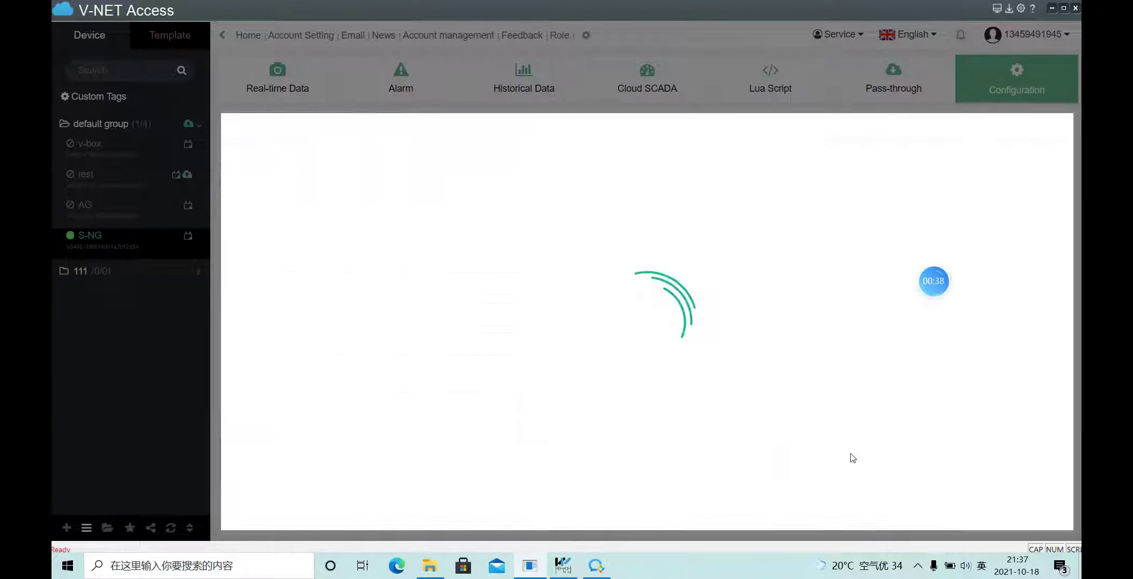
click(288, 88)
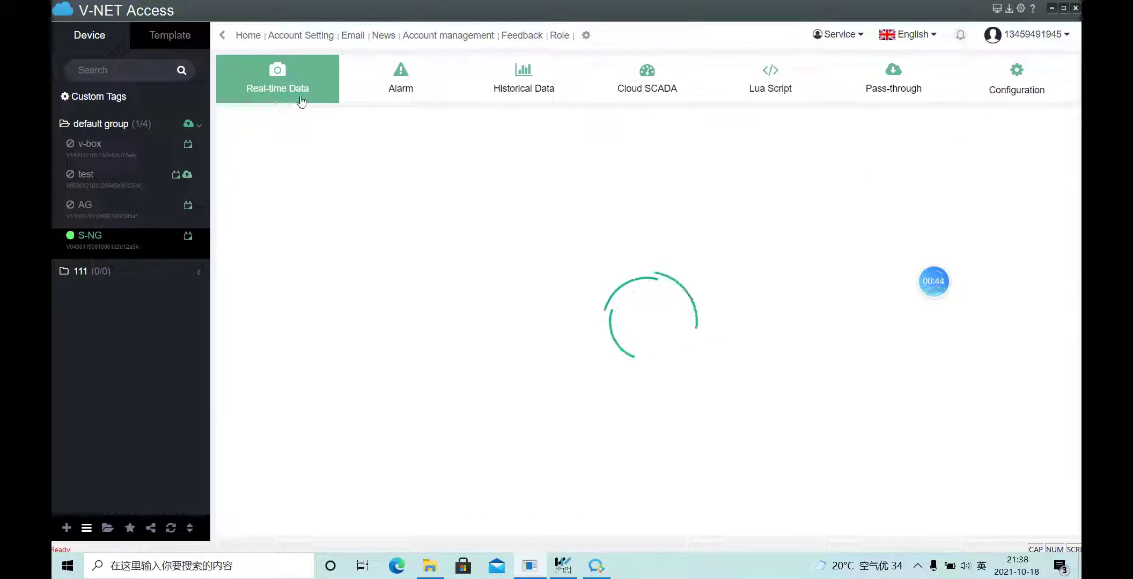
click(338, 132)
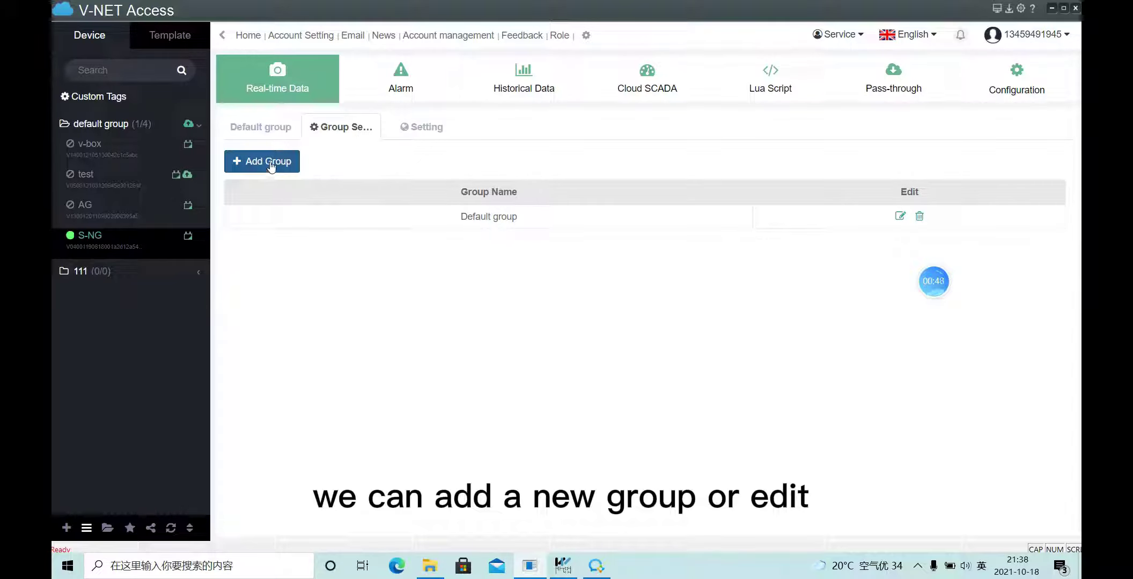
click(902, 218)
click(765, 123)
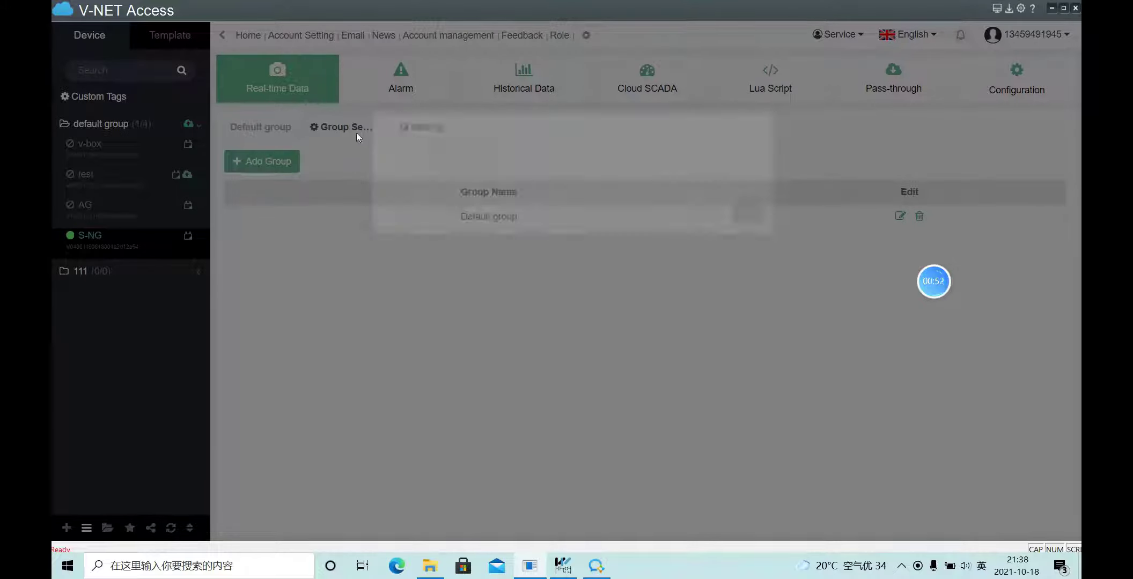
Step: Create a new tag group named 'TEST'
click(266, 162)
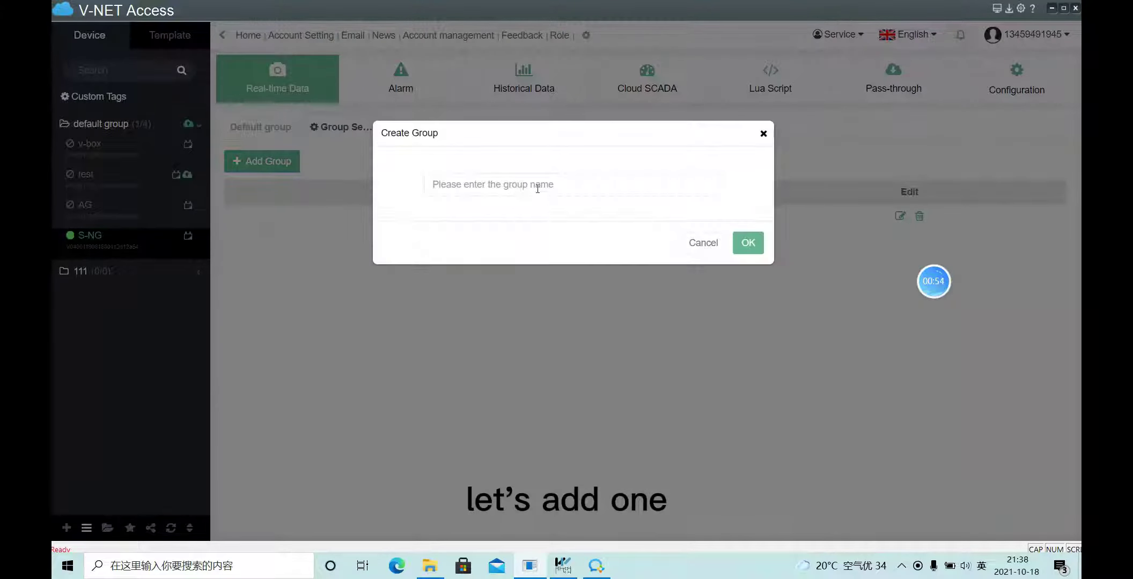
click(538, 188)
text(TE)
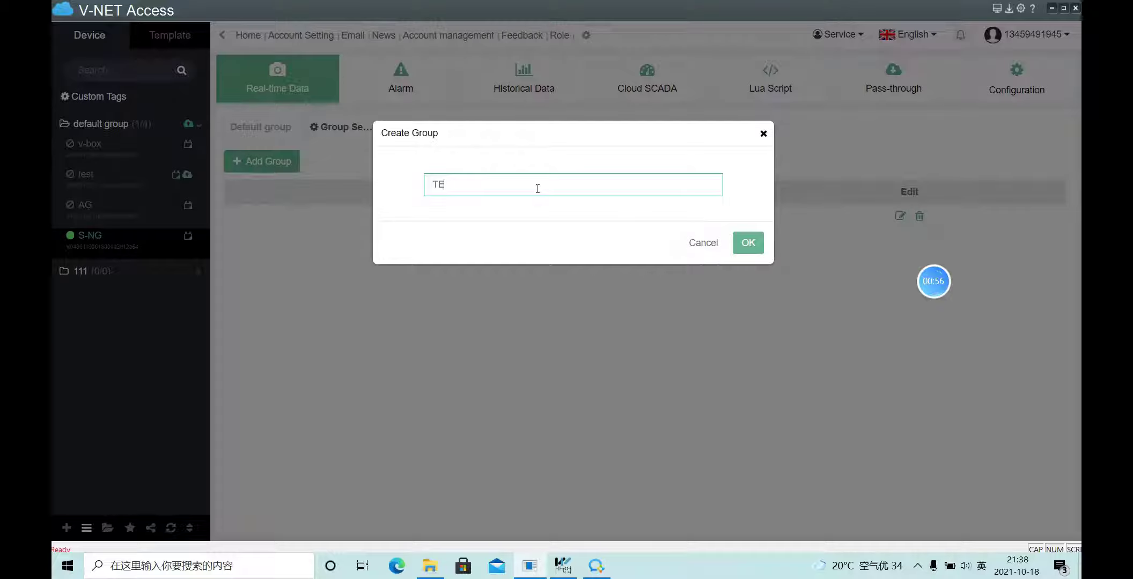
text(ST)
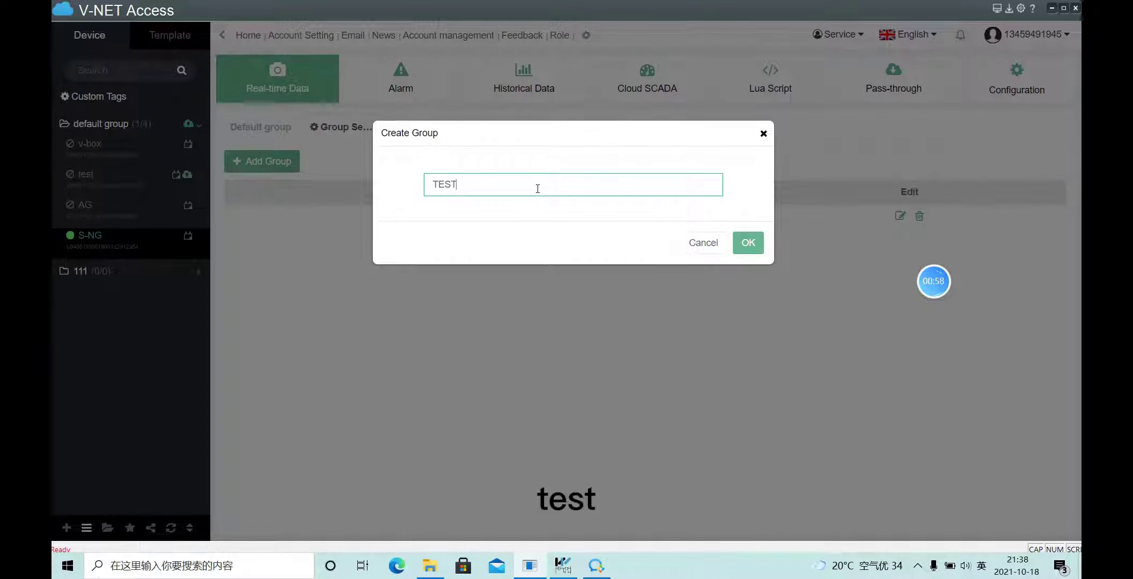
click(745, 239)
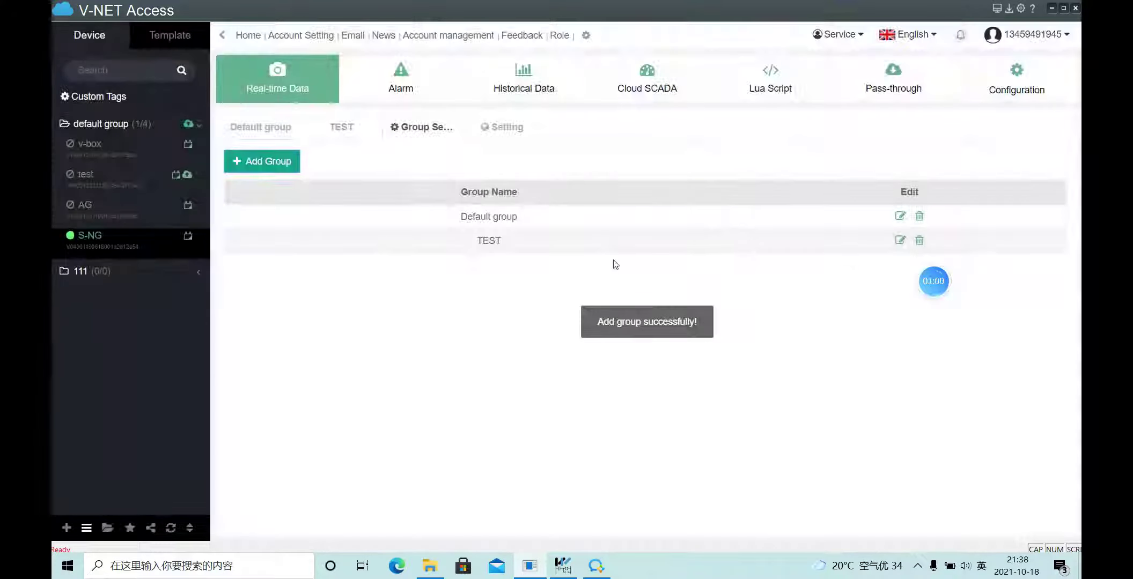
Step: Create tag Y0 in TEST on connection 2-COM1, data type Y, register 0
click(342, 127)
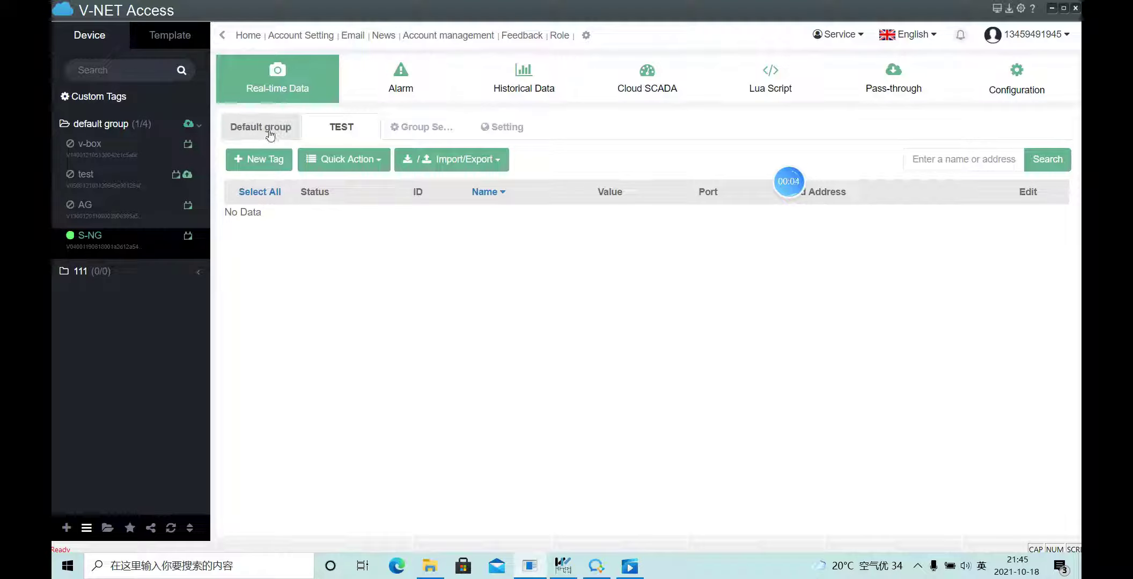
click(256, 159)
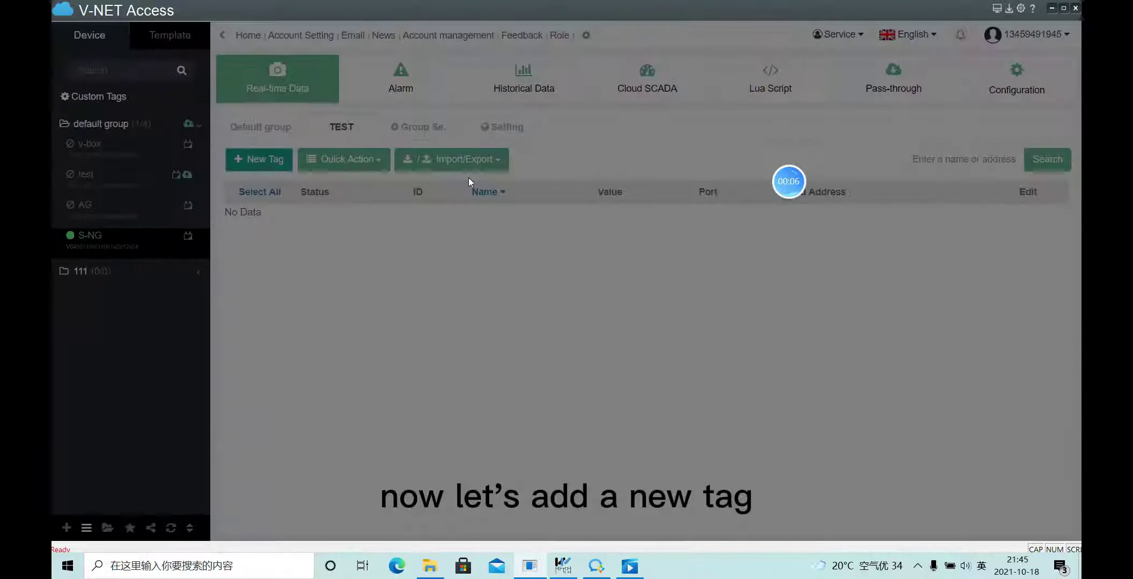
click(587, 166)
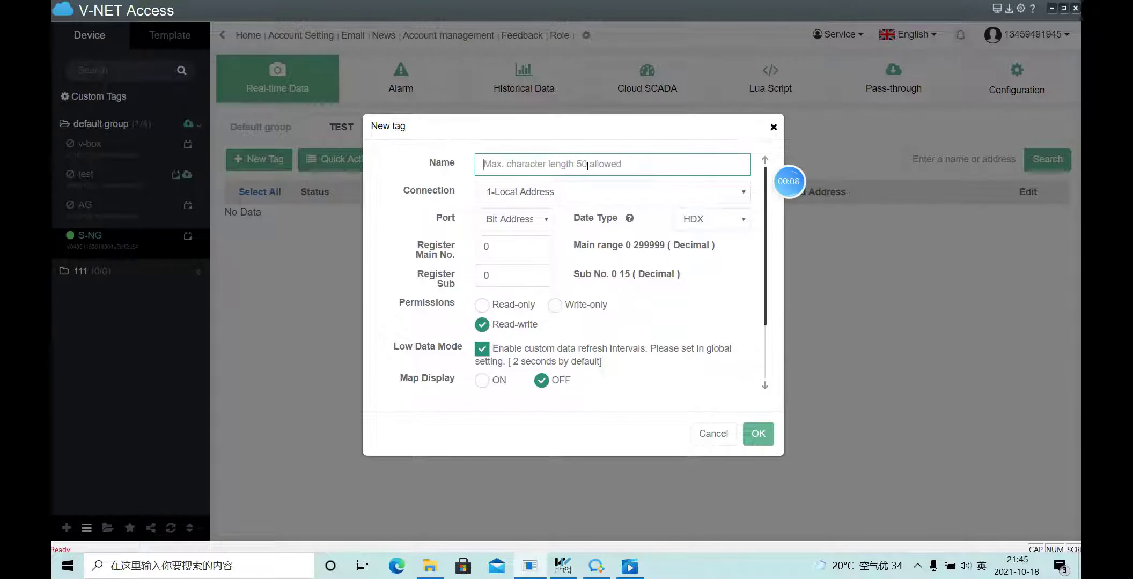
text(Y)
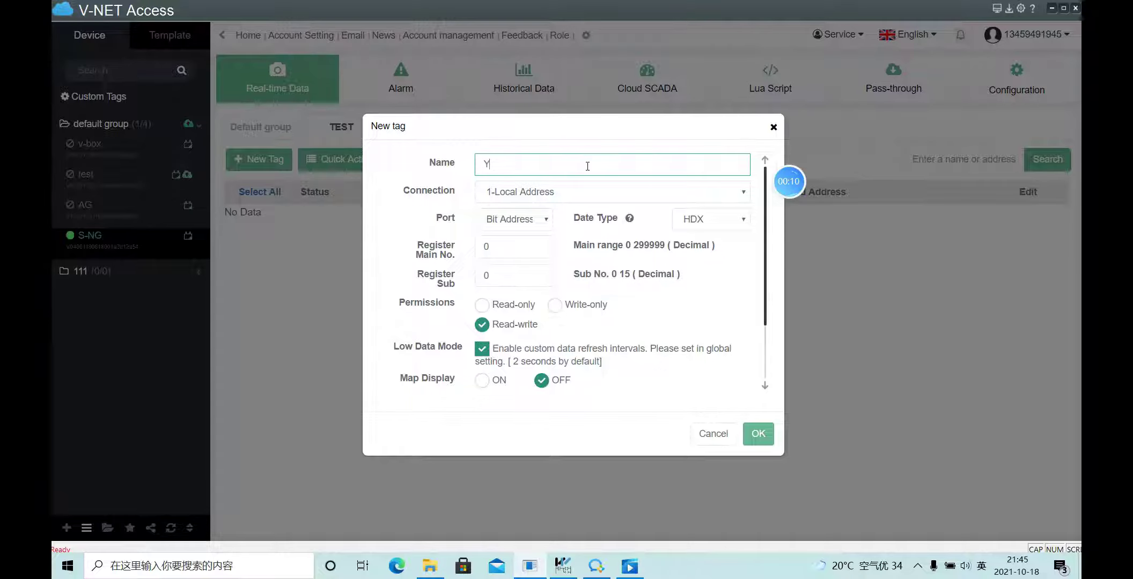
text(0)
click(580, 195)
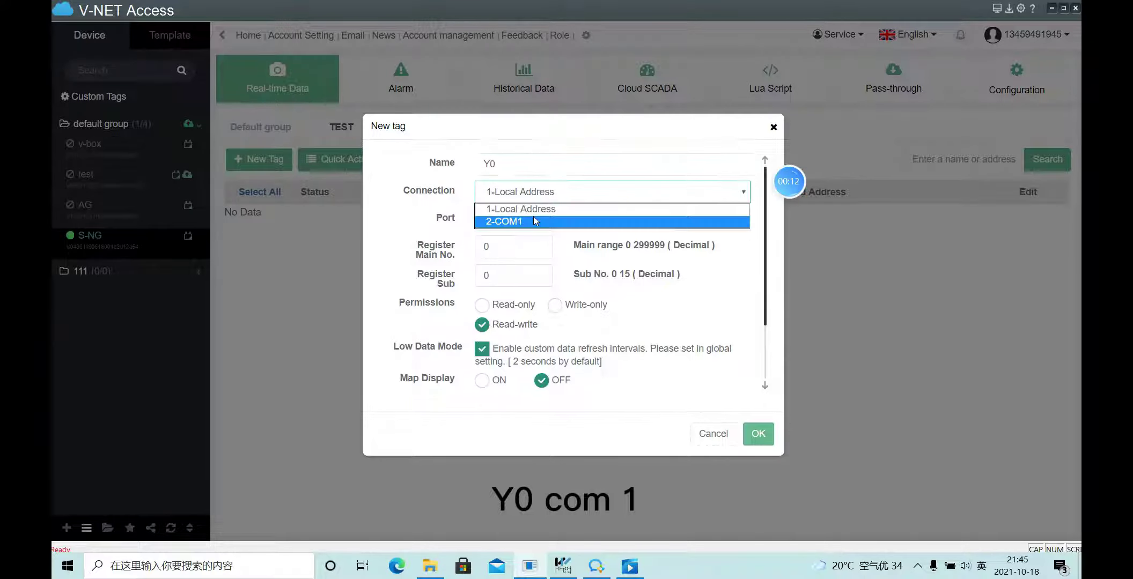
click(533, 217)
click(708, 219)
click(724, 252)
double_click(509, 247)
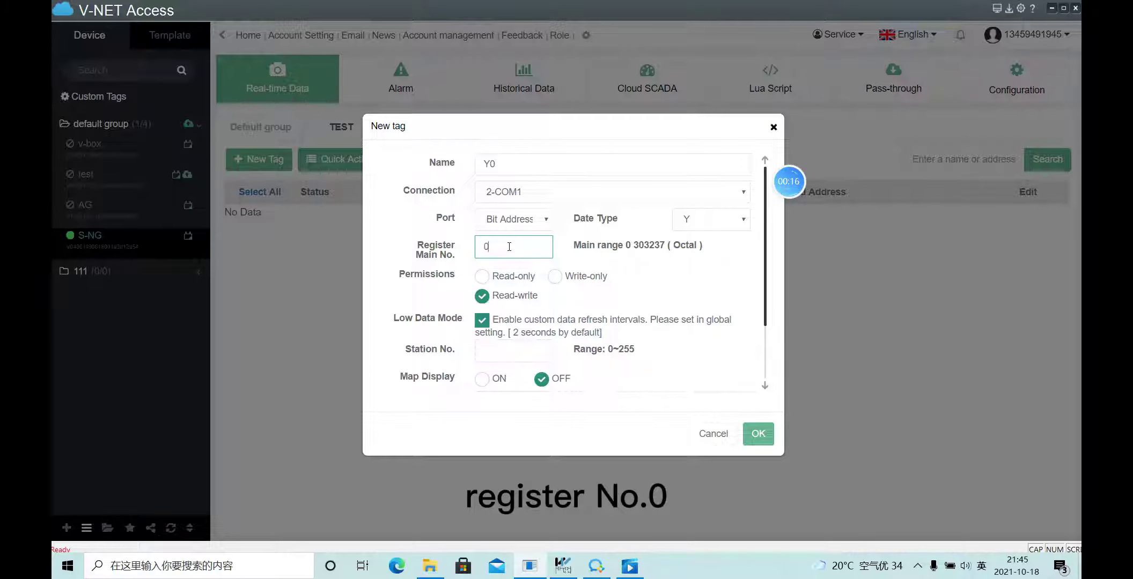
scroll(461, 230, down, 2)
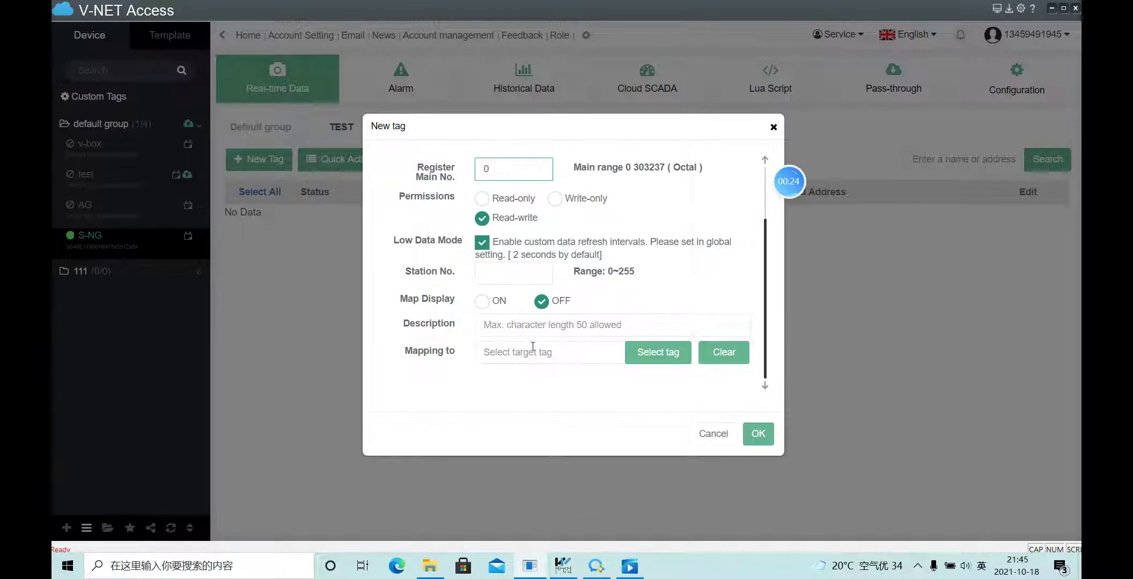
click(758, 434)
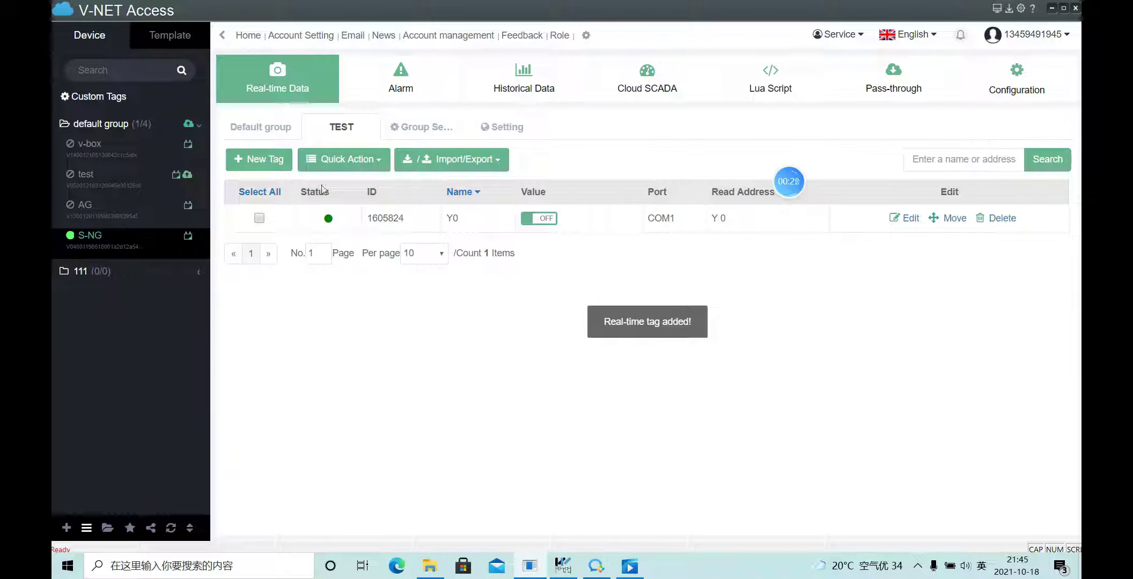
Step: Batch-add five Y tags from Y1 on 2-COM1, starting at register 1 with increment 1
click(348, 159)
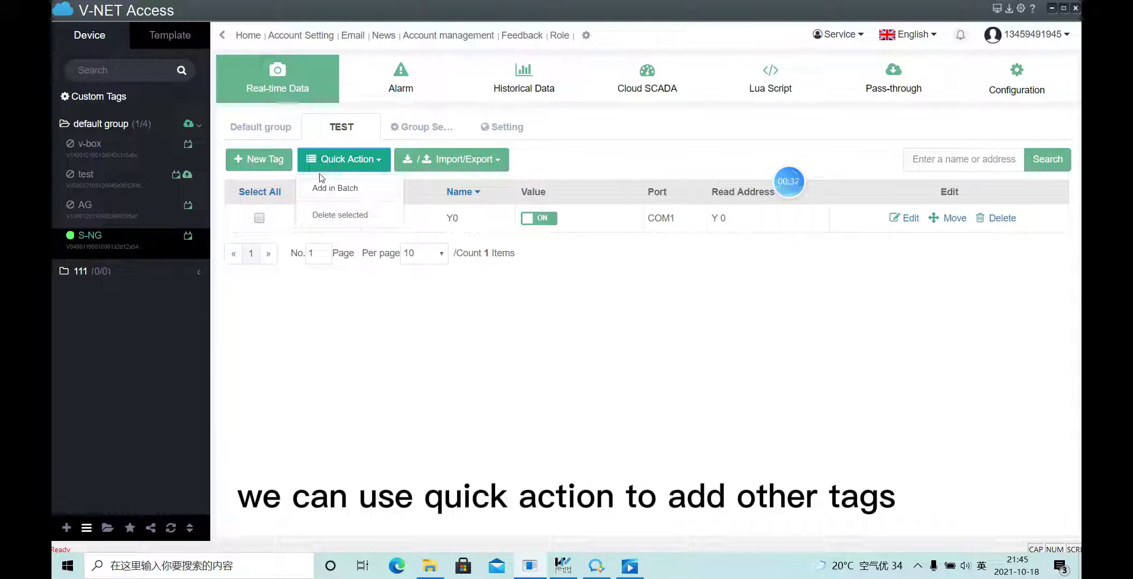
click(359, 189)
click(538, 169)
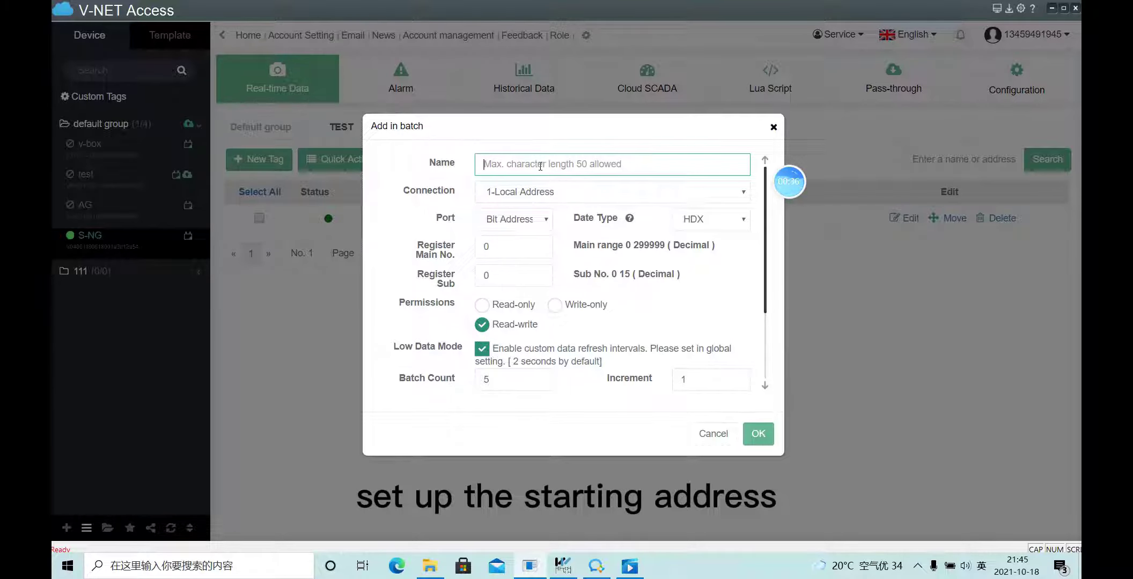
text(Y1)
click(549, 195)
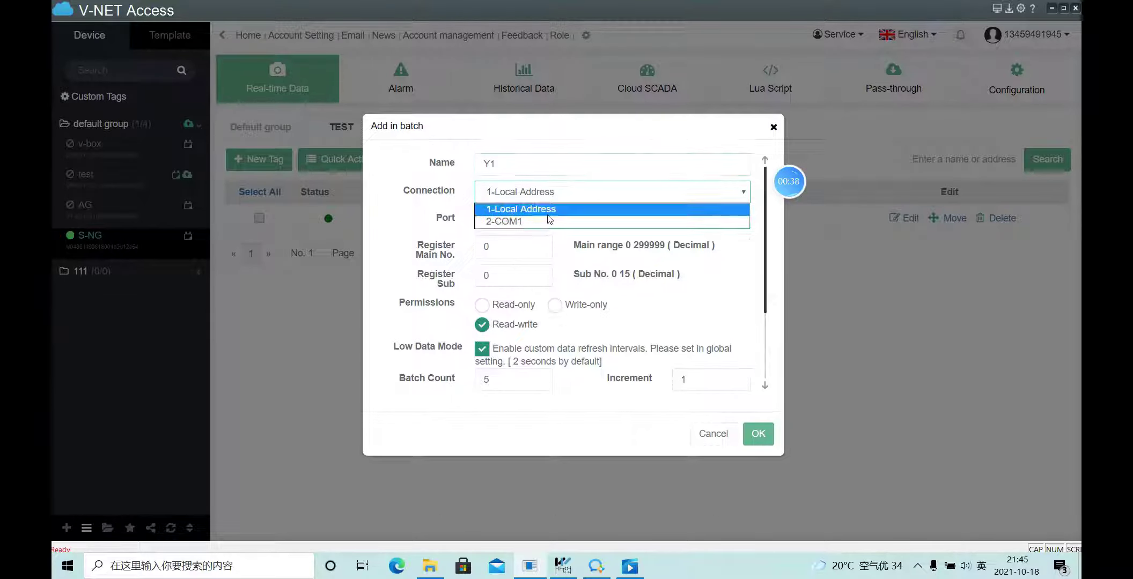
click(549, 220)
click(711, 218)
click(700, 249)
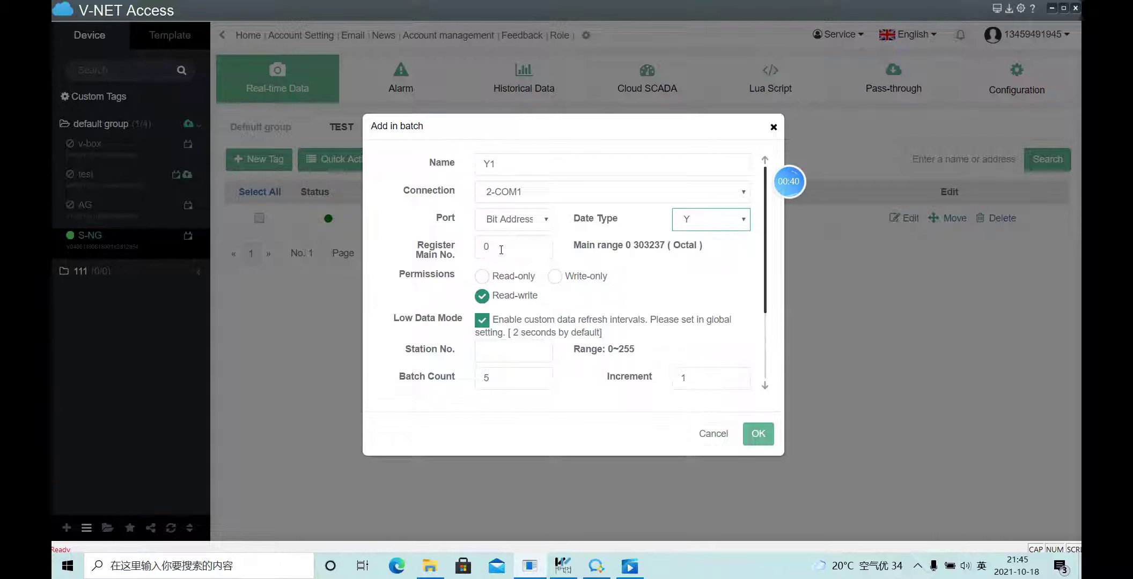
click(502, 250)
scroll(509, 261, down, 1)
scroll(517, 275, down, 2)
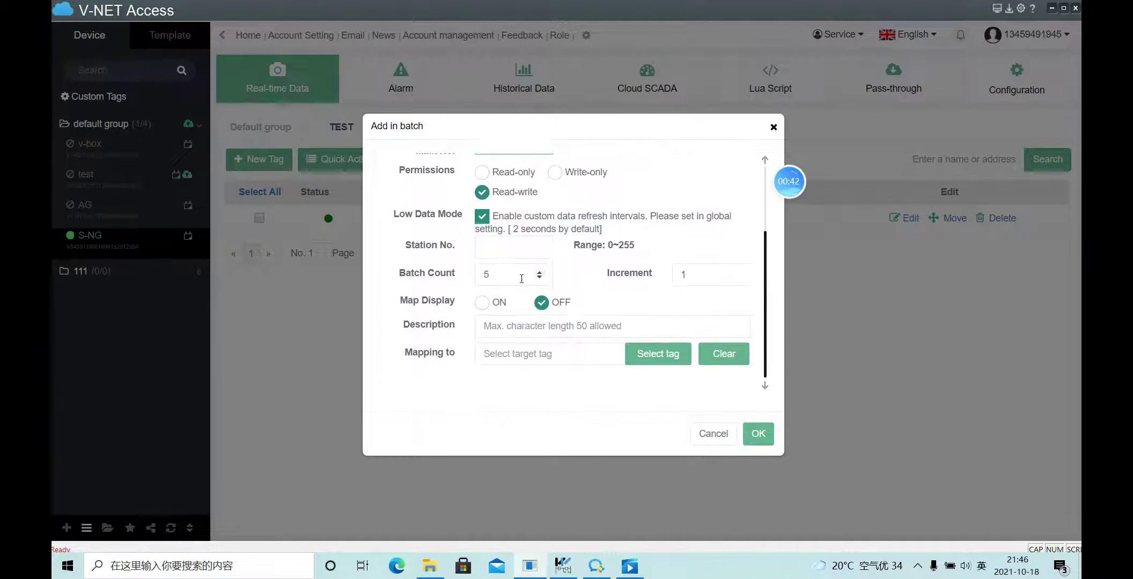
drag(522, 279, 487, 275)
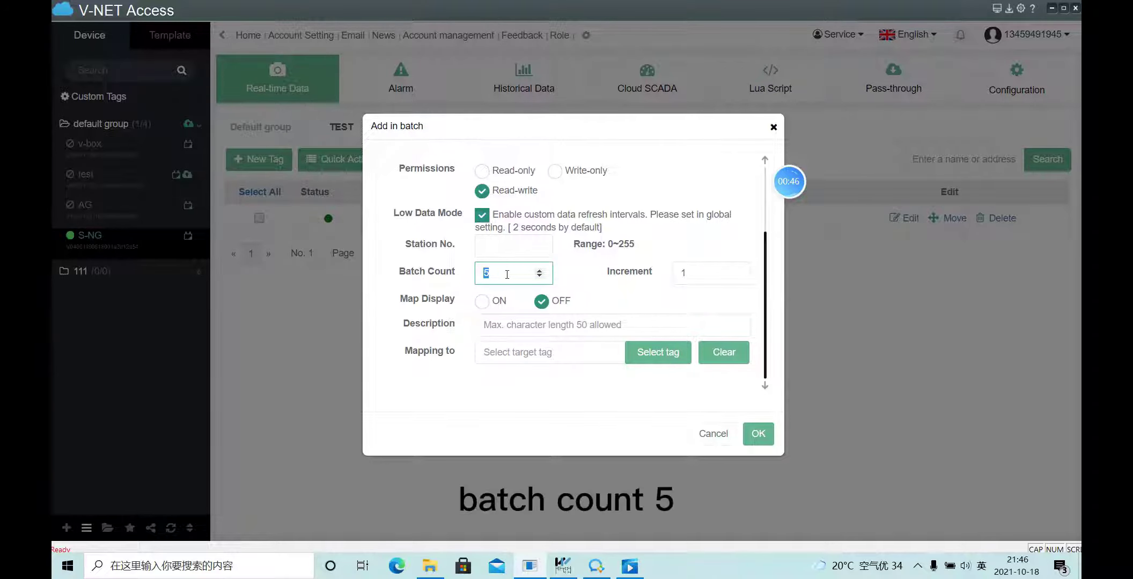
click(684, 275)
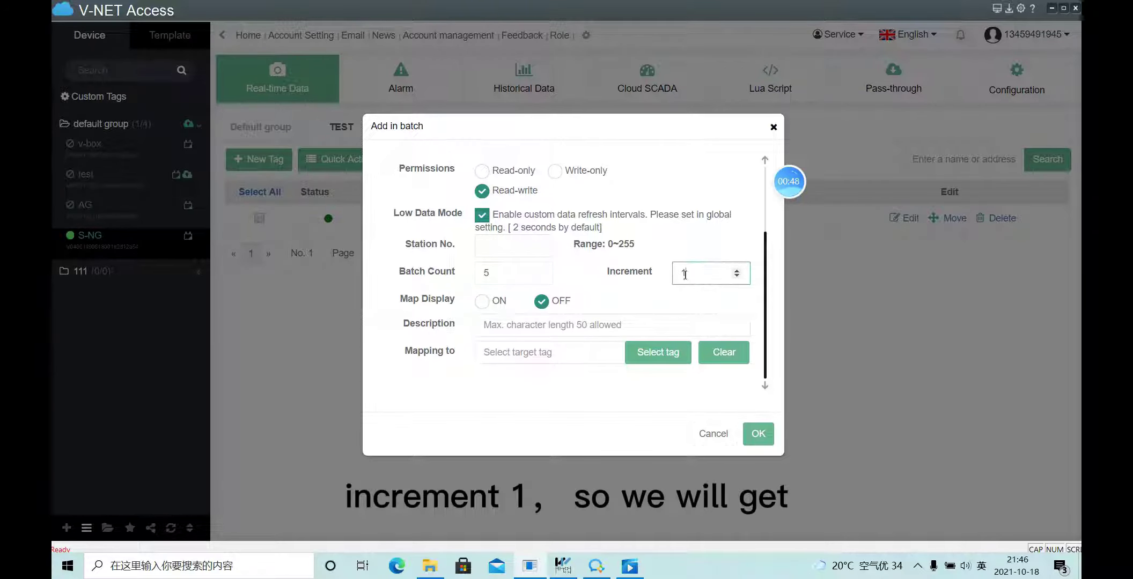
scroll(706, 267, up, 3)
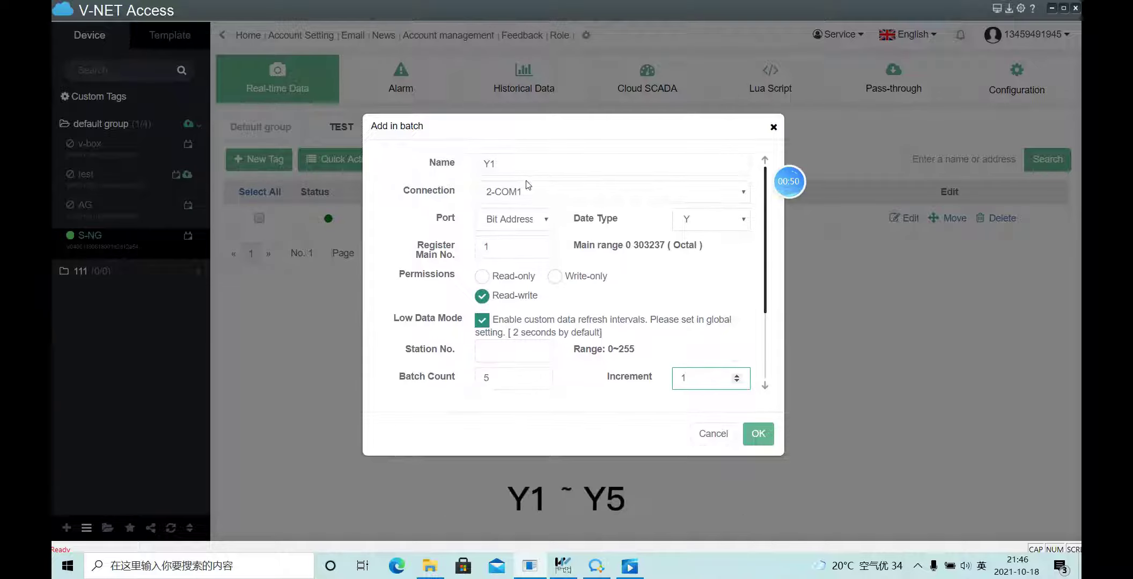
drag(504, 164, 453, 152)
scroll(620, 293, down, 3)
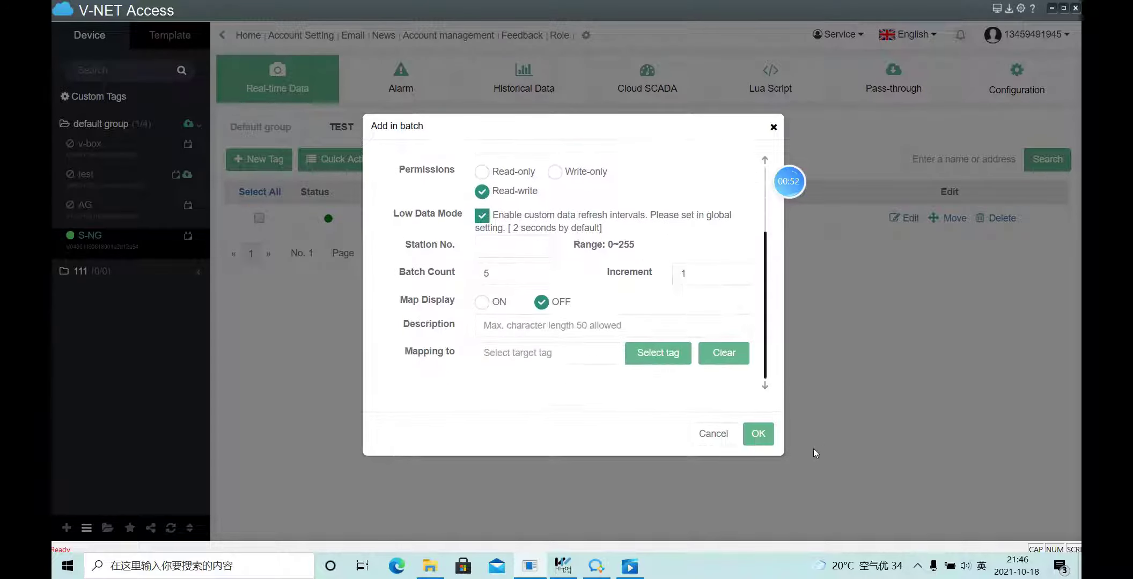
click(759, 434)
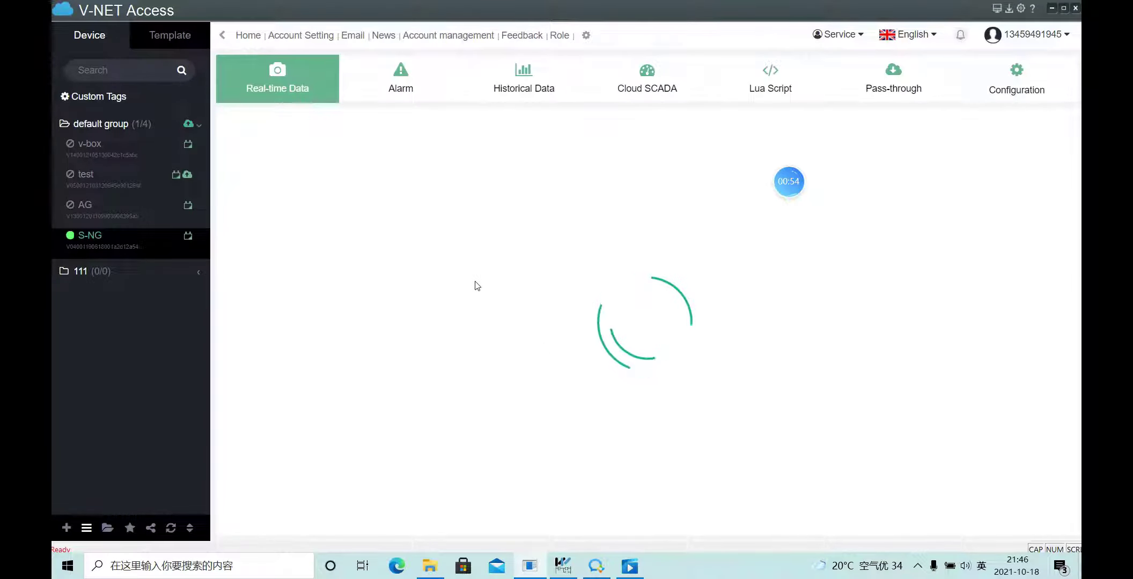